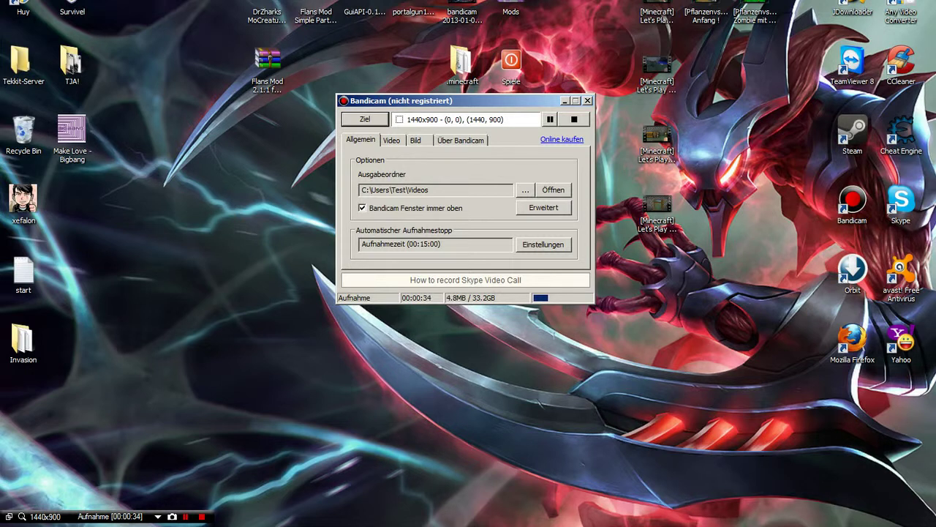
Disable mouse pointer hiding for video recordings and keep Microphone (2- High Definition Audio Device) as the primary sound source.
{"action": "left_click", "coordinate": [392, 140]}
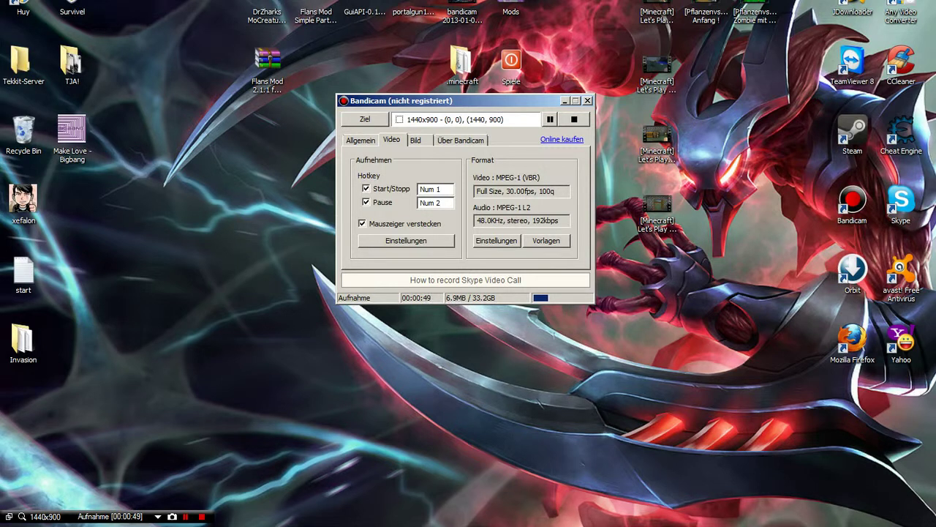
{"action": "left_click", "coordinate": [363, 224]}
{"action": "left_click", "coordinate": [406, 239]}
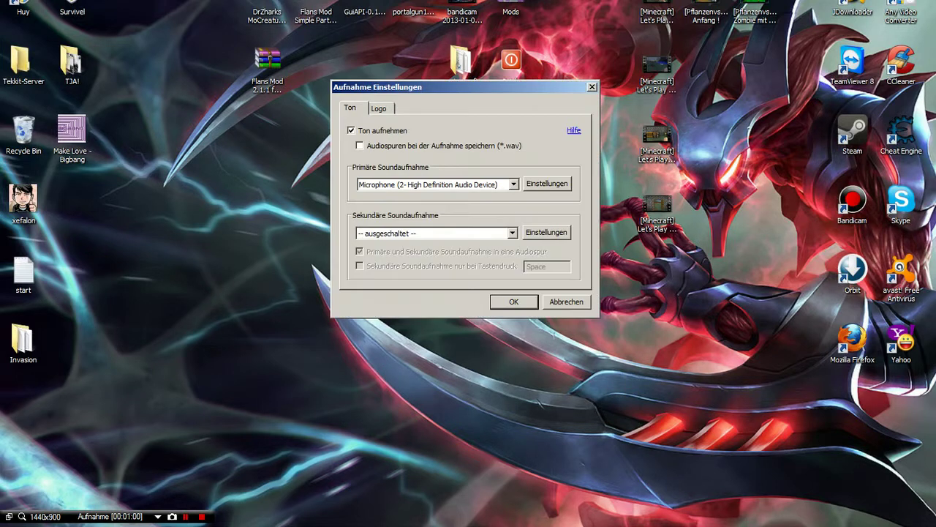
{"action": "mouse_move", "coordinate": [453, 87]}
{"action": "left_mouse_down"}
{"action": "mouse_move", "coordinate": [594, 103]}
{"action": "mouse_move", "coordinate": [413, 84]}
{"action": "mouse_move", "coordinate": [451, 84]}
{"action": "left_mouse_up"}
{"action": "left_click_drag", "start_coordinate": [379, 83], "coordinate": [376, 86]}
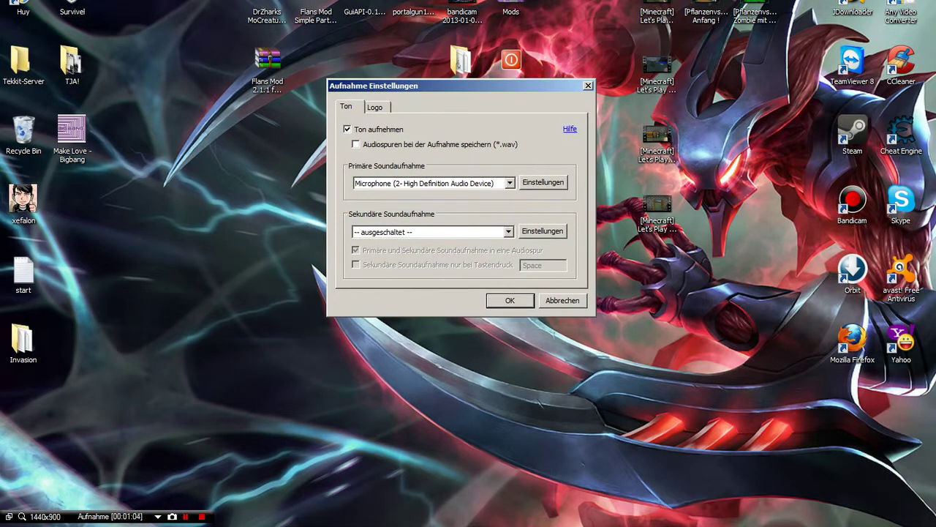
{"action": "left_click", "coordinate": [510, 183]}
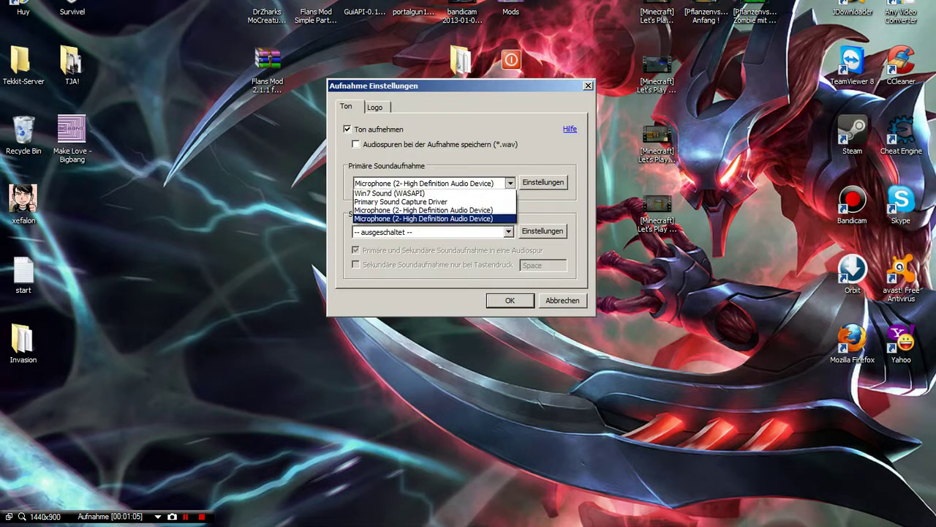
{"action": "left_click", "coordinate": [439, 218]}
{"action": "left_click", "coordinate": [509, 183]}
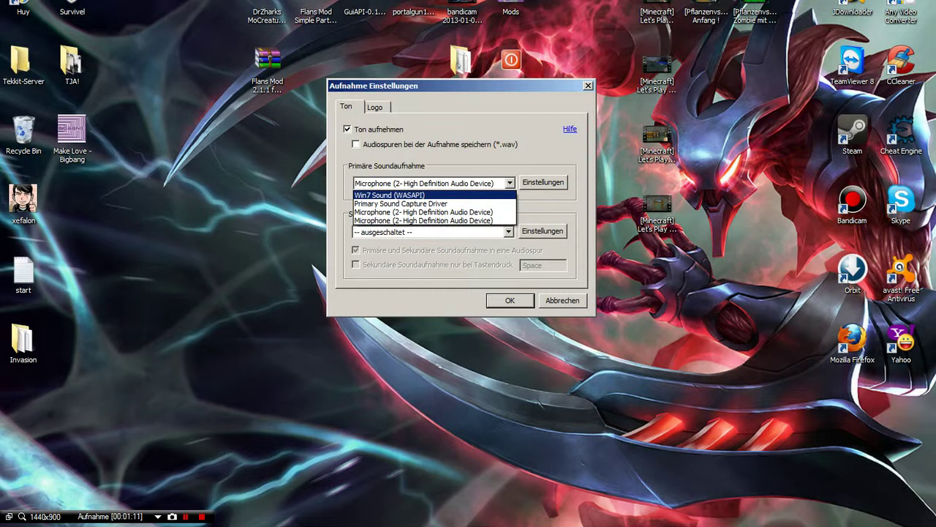
{"action": "key", "text": "Escape"}
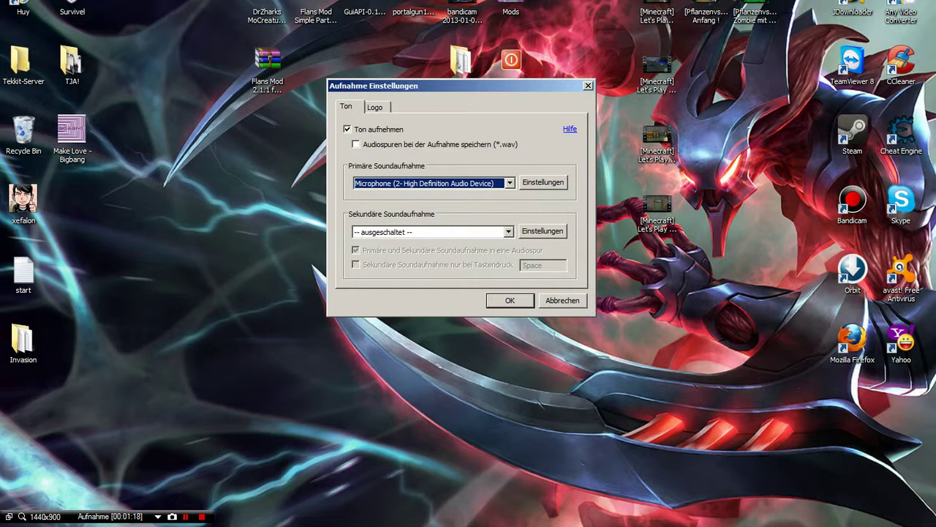
{"action": "key", "text": "Return"}
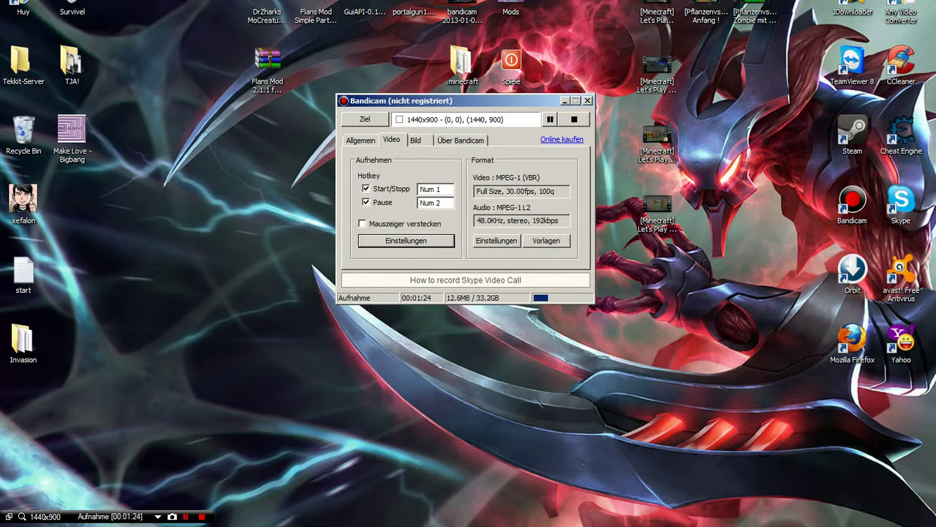
Review the video and audio format settings, the screenshot settings and the program information, and return to the general options.
{"action": "left_click", "coordinate": [497, 240]}
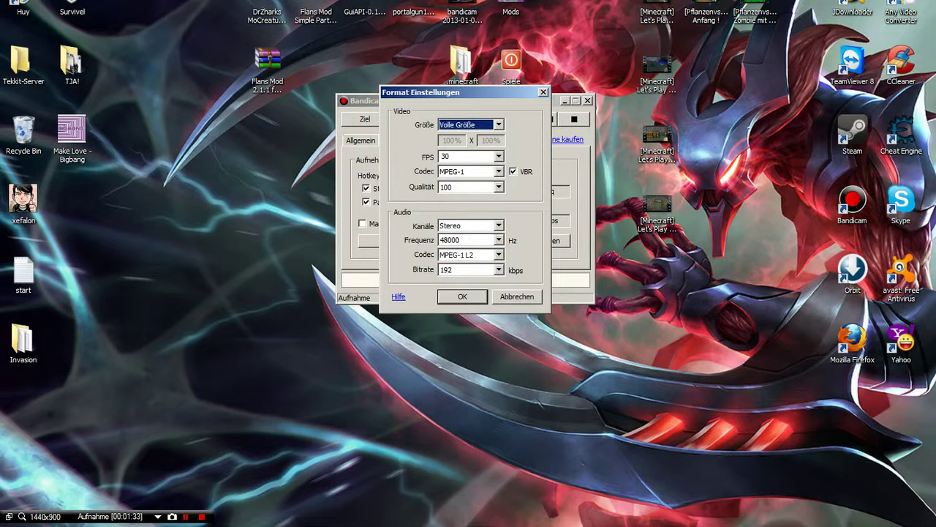
{"action": "key", "text": "Return"}
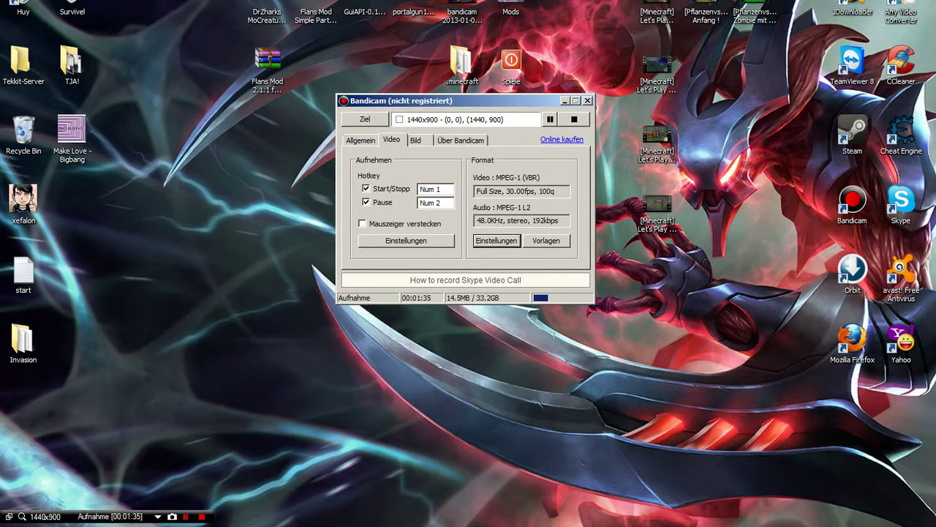
{"action": "left_click", "coordinate": [417, 141]}
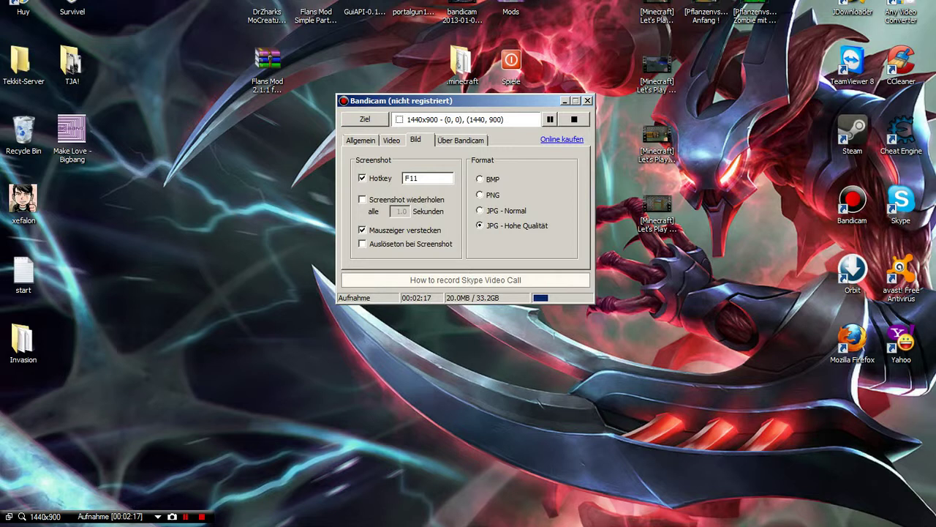
{"action": "left_click", "coordinate": [461, 140]}
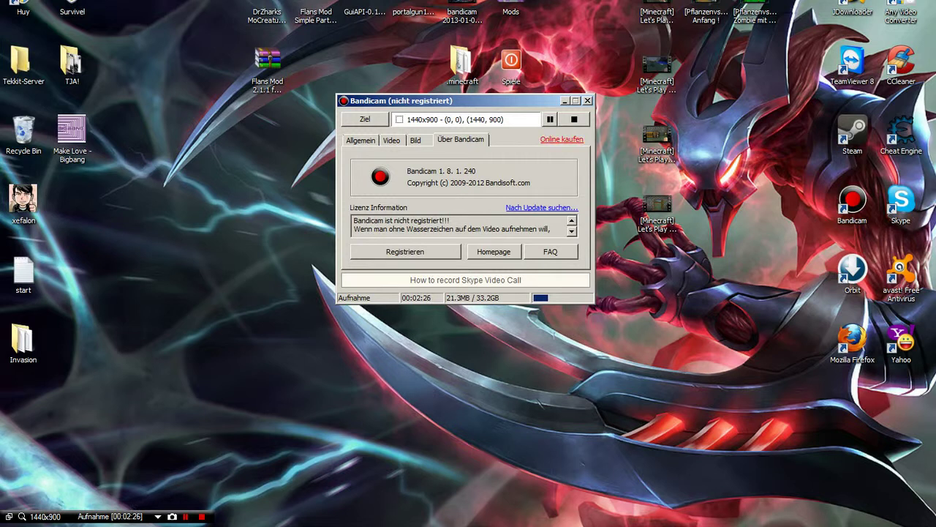
{"action": "left_click", "coordinate": [360, 139]}
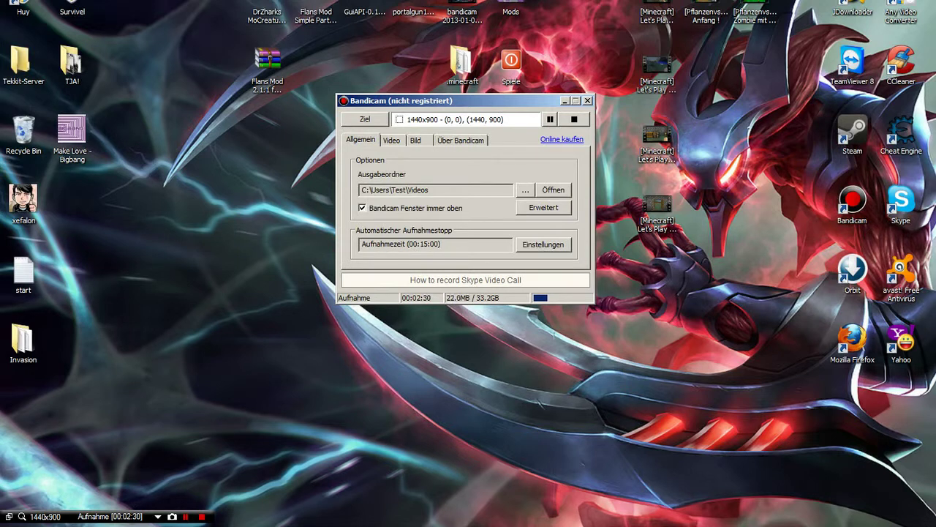
View the available recording target modes without changing the current one.
{"action": "left_click", "coordinate": [365, 119]}
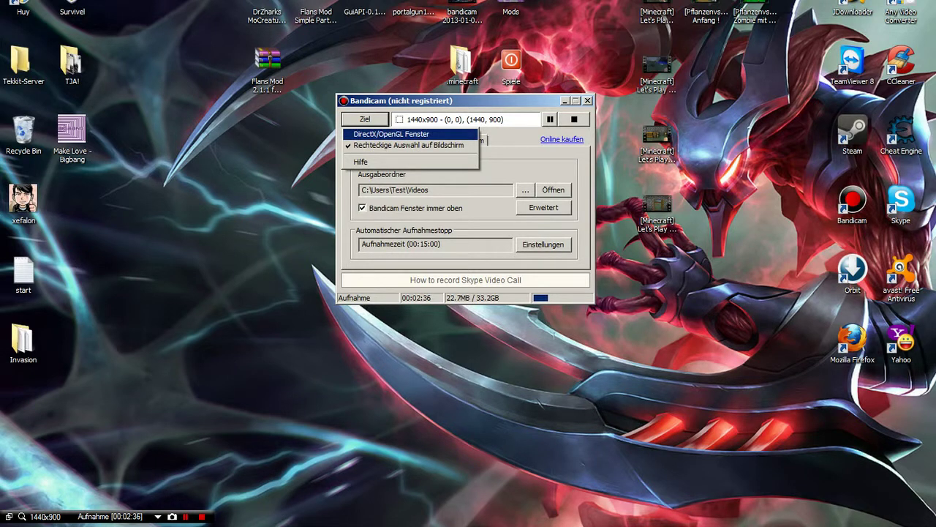
{"action": "key", "text": "Escape"}
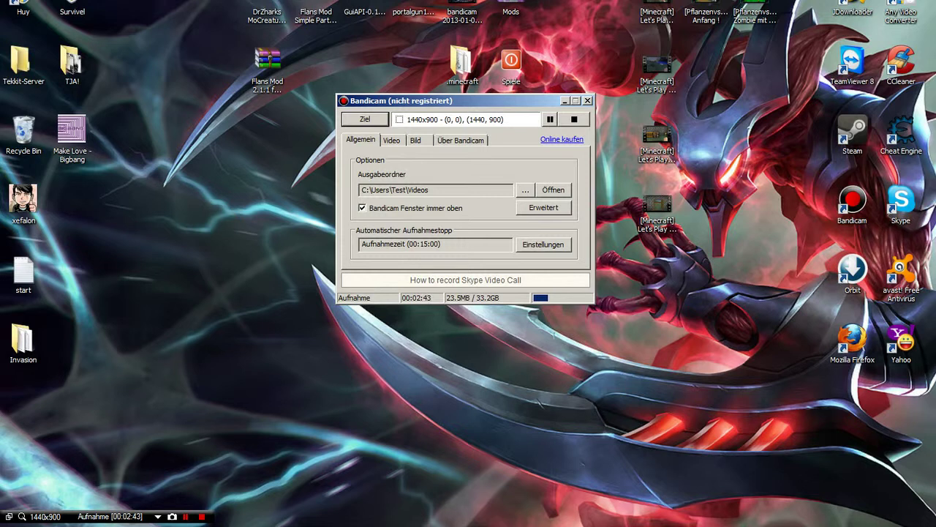
{"action": "left_click", "coordinate": [365, 119]}
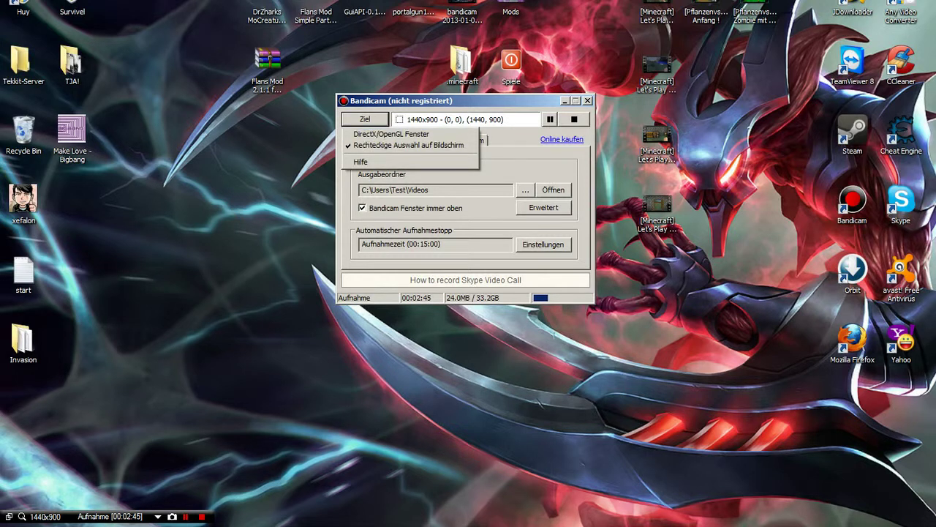
{"action": "key", "text": "Escape"}
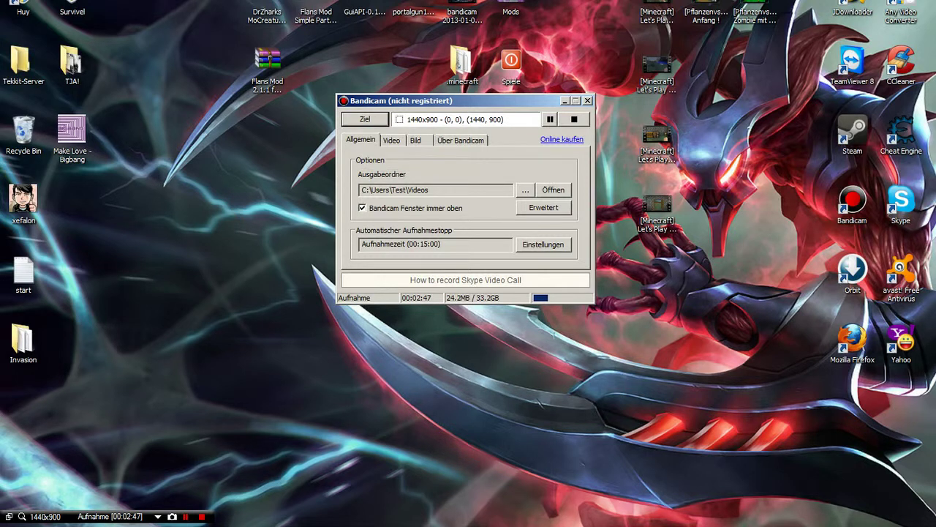
{"action": "left_click", "coordinate": [392, 140]}
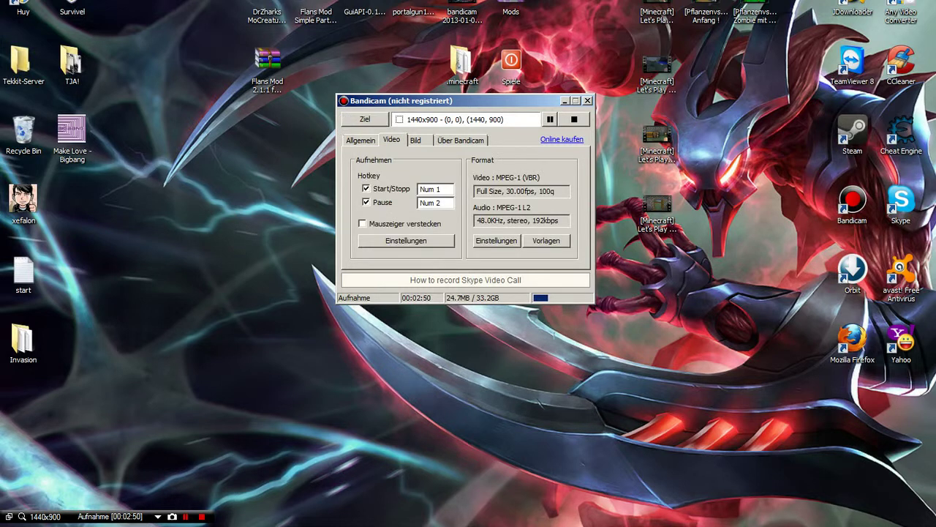
{"action": "left_click", "coordinate": [361, 140]}
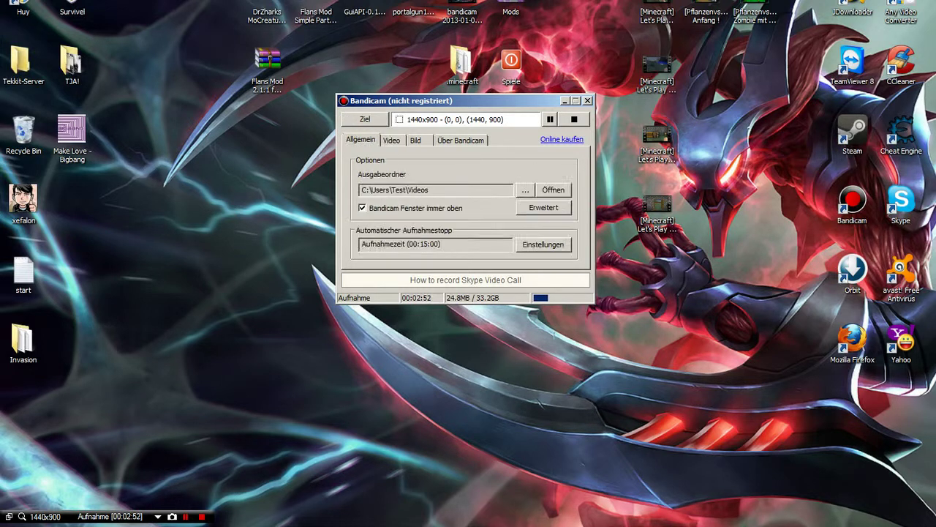
{"action": "left_click", "coordinate": [392, 141]}
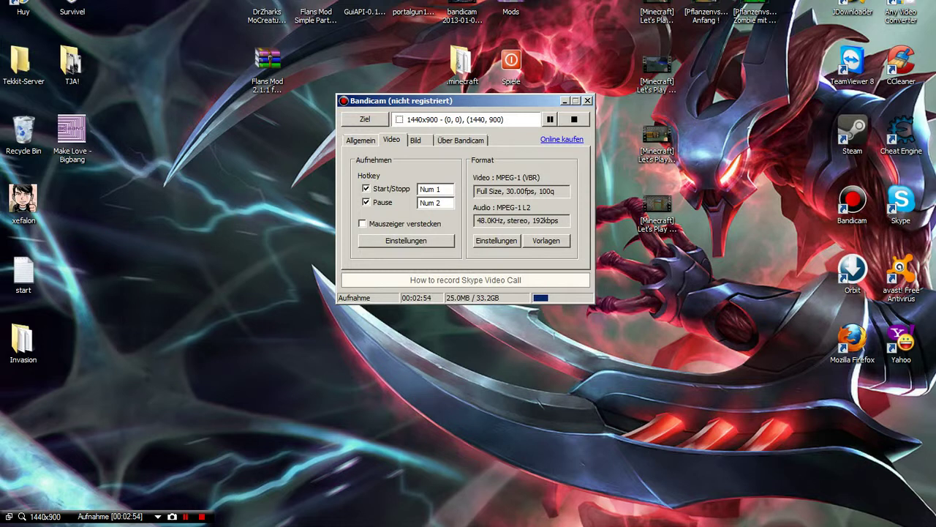
{"action": "left_click", "coordinate": [416, 140]}
{"action": "left_click", "coordinate": [360, 140]}
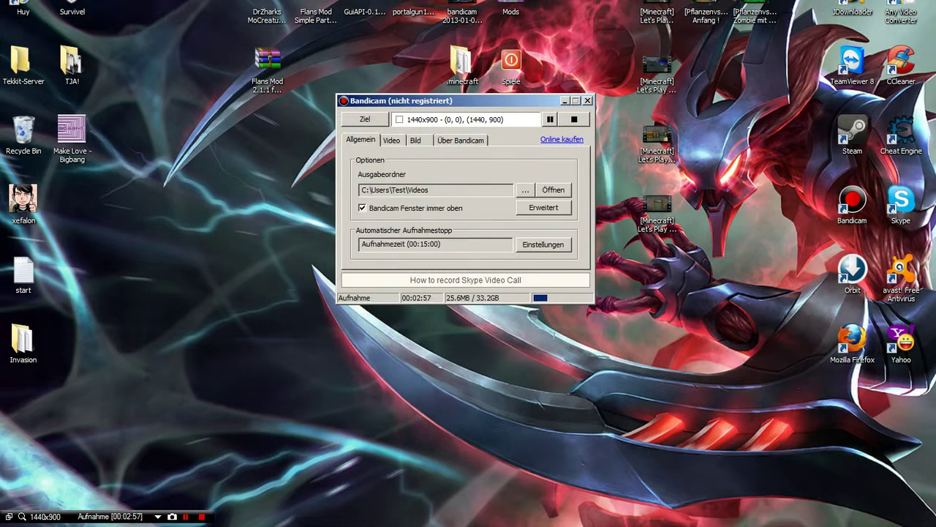
Set the recording target to Rechteckige Auswahl auf Bildschirm.
{"action": "left_click", "coordinate": [364, 120]}
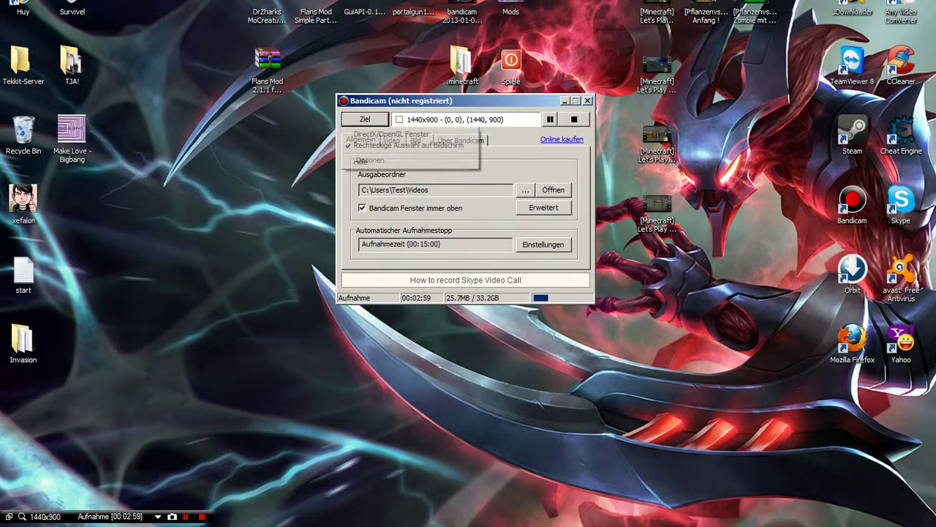
{"action": "left_click", "coordinate": [307, 146]}
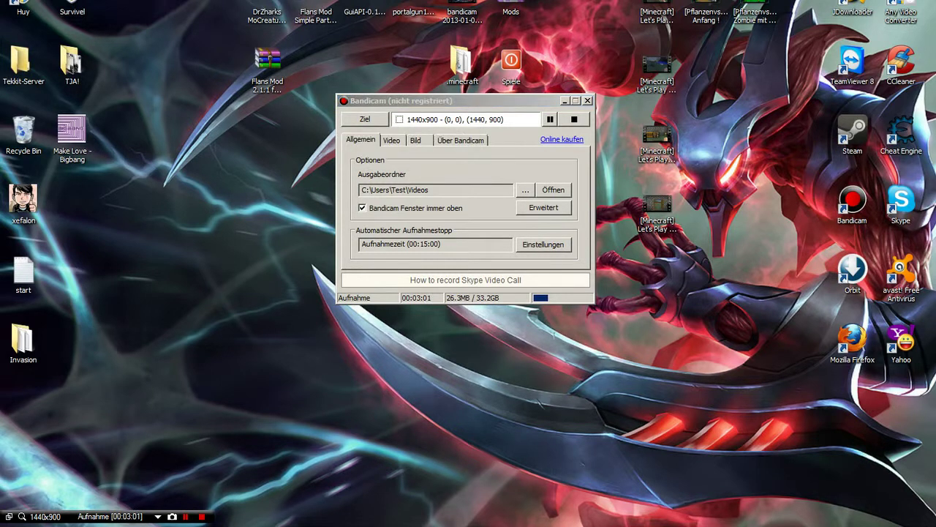
{"action": "left_click", "coordinate": [364, 119]}
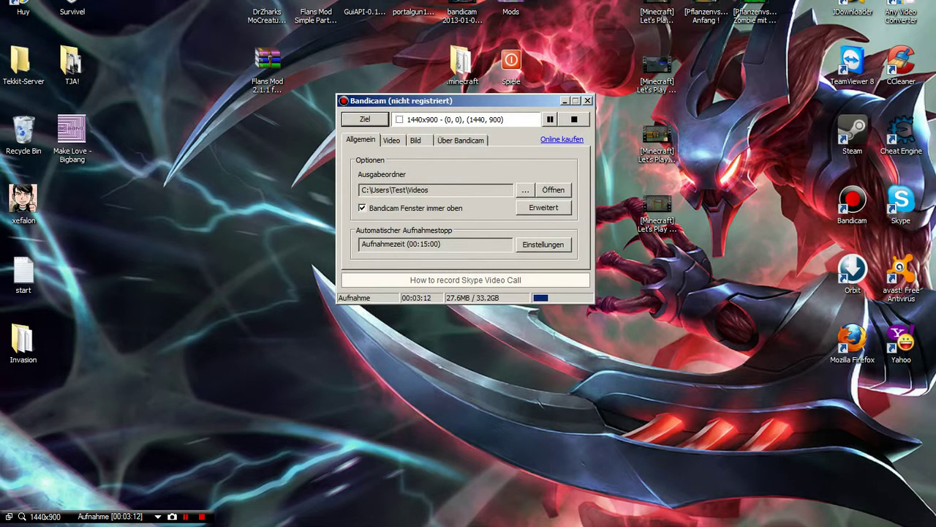
{"action": "left_click", "coordinate": [365, 119]}
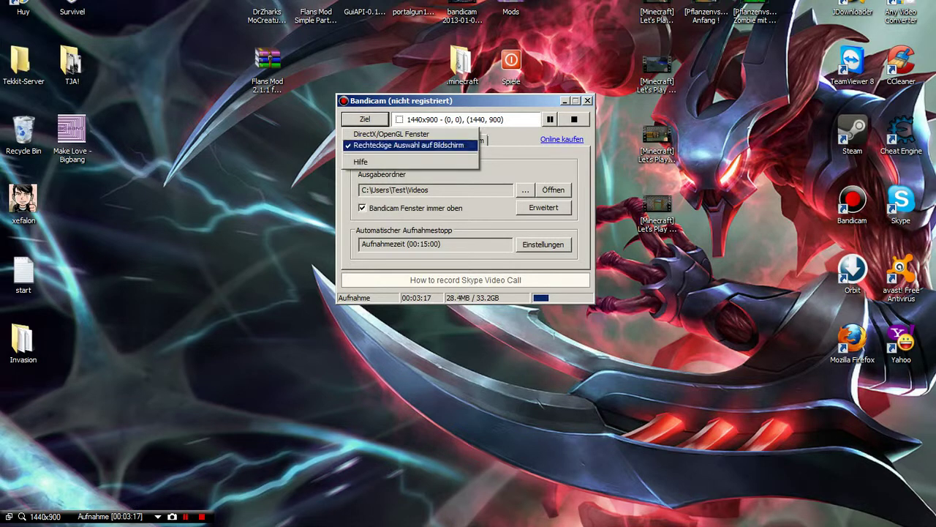
{"action": "left_click", "coordinate": [408, 146]}
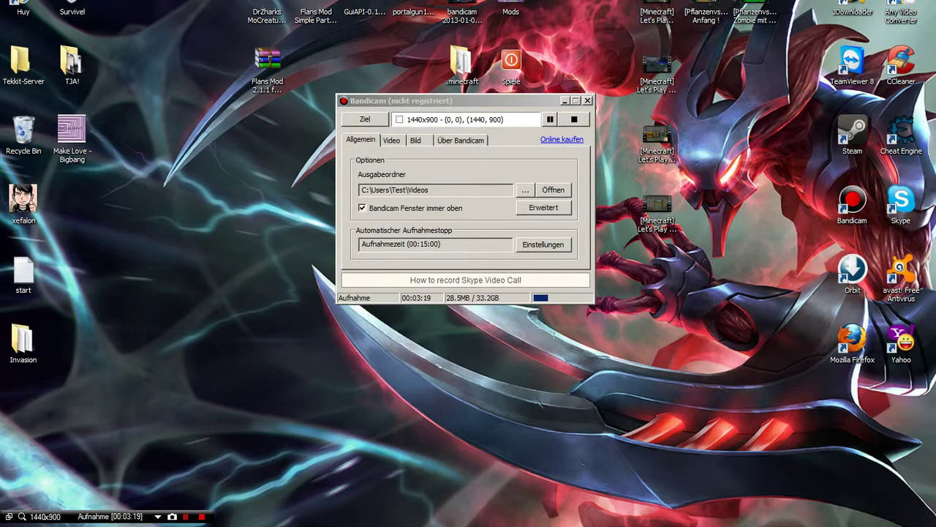
Move the main window up to the desktop's upper edge and view the recording target modes again.
{"action": "left_click_drag", "start_coordinate": [468, 101], "coordinate": [447, 6]}
{"action": "left_click", "coordinate": [373, 25]}
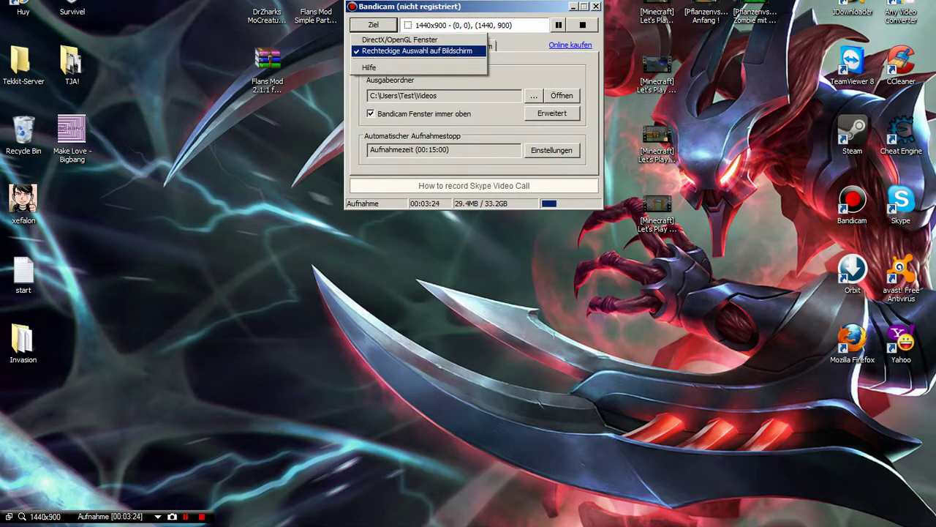
{"action": "left_click", "coordinate": [310, 66]}
Move the recording control bar to the middle of the desktop and back to its corner, and lower the main window slightly.
{"action": "left_click_drag", "start_coordinate": [110, 516], "coordinate": [469, 257]}
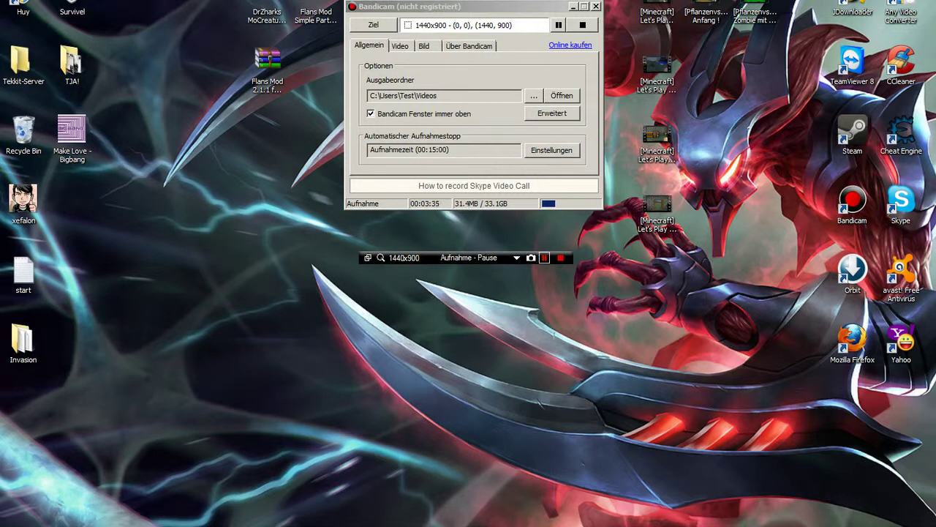
{"action": "left_click_drag", "start_coordinate": [468, 257], "coordinate": [105, 518]}
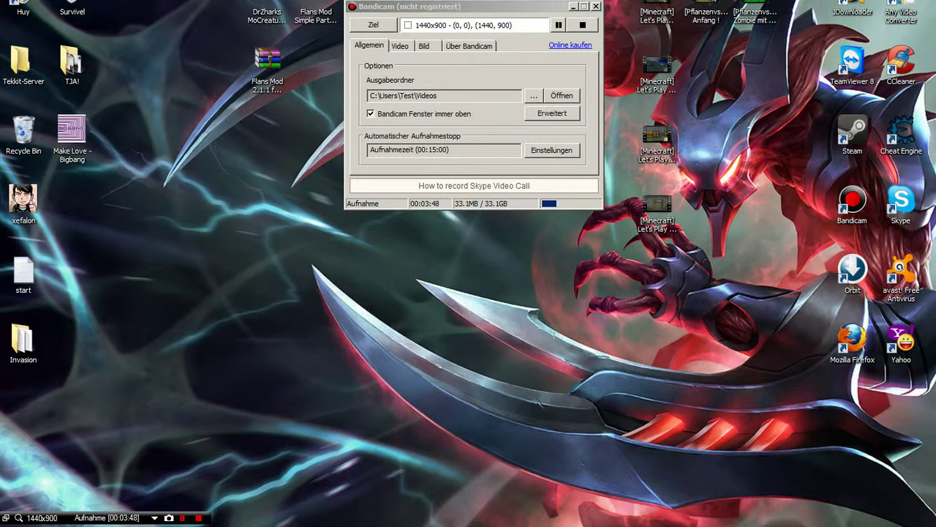
{"action": "left_click_drag", "start_coordinate": [482, 7], "coordinate": [485, 63]}
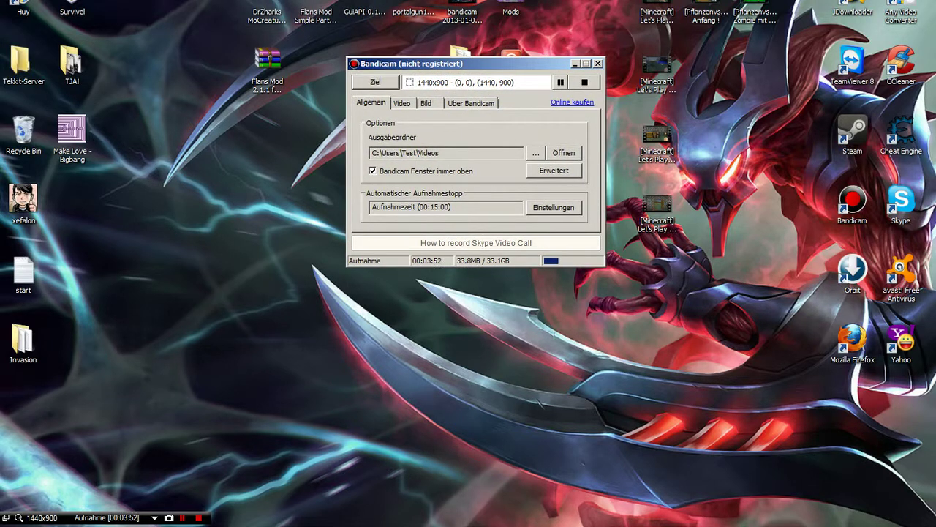
{"action": "left_click", "coordinate": [403, 103]}
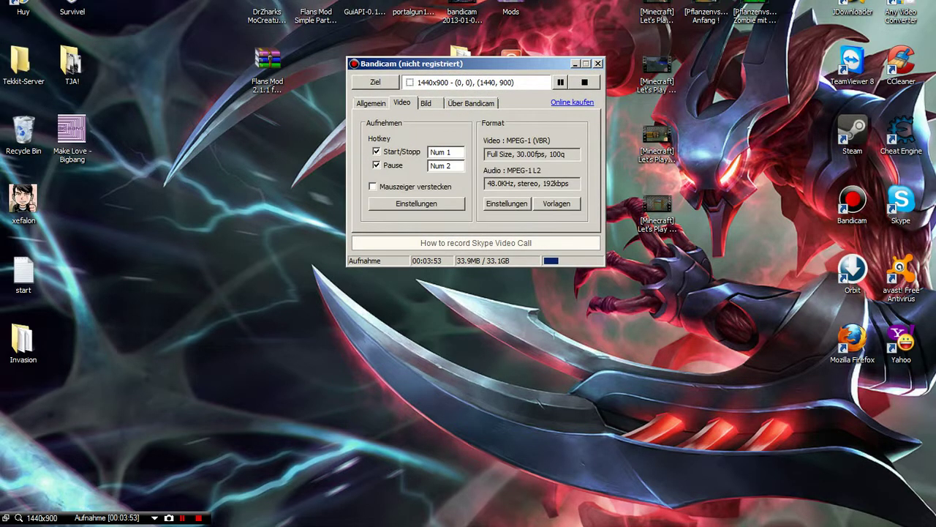
{"action": "left_click", "coordinate": [427, 103]}
{"action": "left_click", "coordinate": [471, 103]}
{"action": "left_click", "coordinate": [371, 104]}
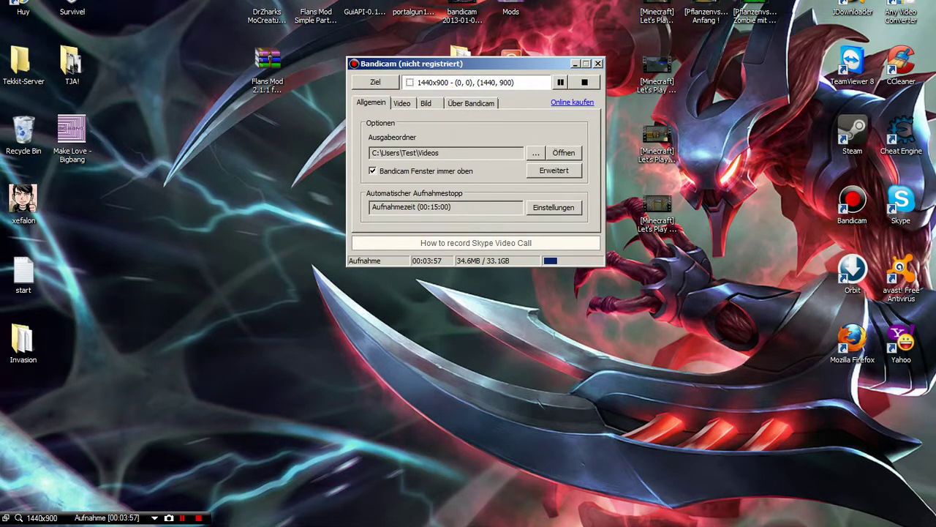
Show the video recording settings and shift the main window slightly lower on the desktop.
{"action": "key", "text": "ctrl+Tab"}
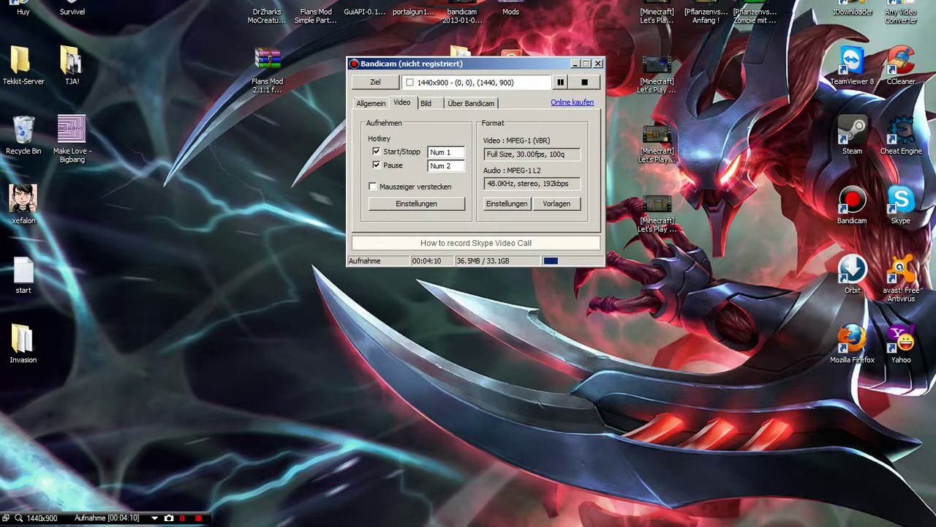
{"action": "mouse_move", "coordinate": [475, 64]}
{"action": "left_mouse_down"}
{"action": "mouse_move", "coordinate": [496, 47]}
{"action": "mouse_move", "coordinate": [452, 68]}
{"action": "mouse_move", "coordinate": [480, 75]}
{"action": "left_mouse_up"}
{"action": "left_click_drag", "start_coordinate": [321, 310], "coordinate": [602, 63]}
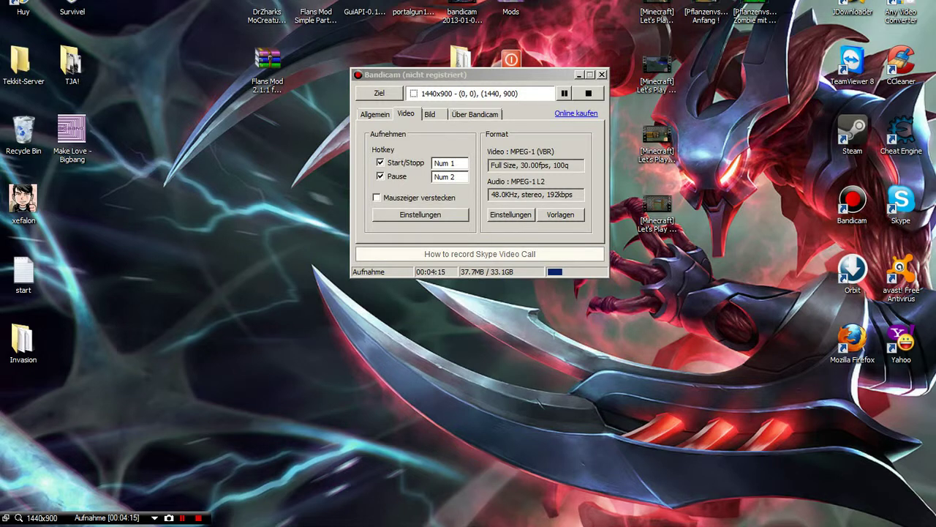